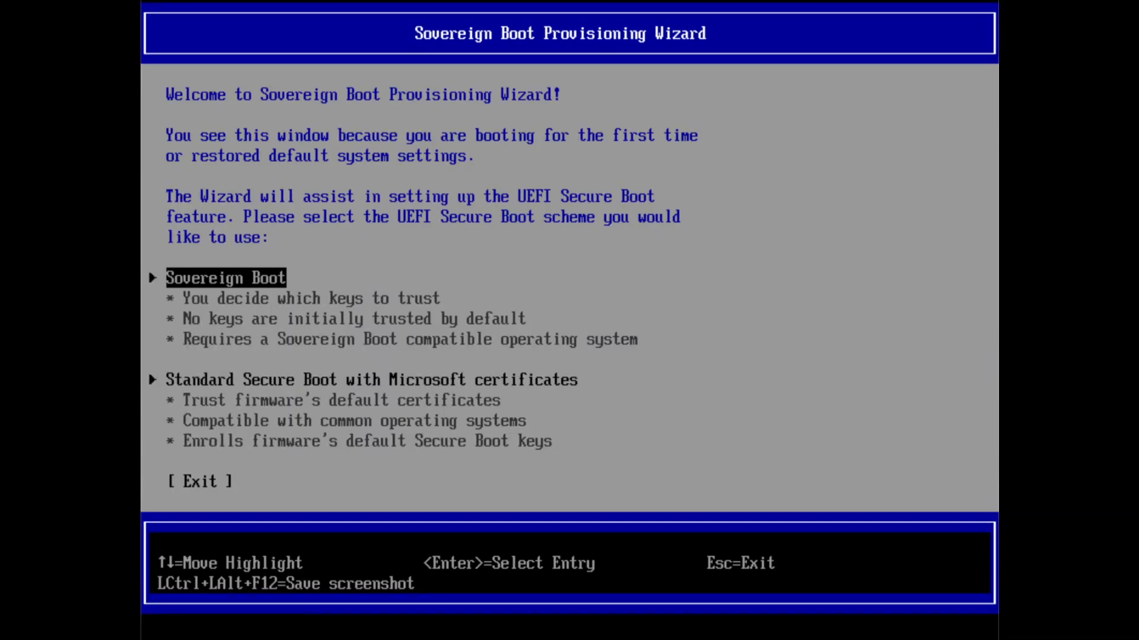
# Choose the Sovereign Boot scheme and examine the certificate details of the first key detected for the Fedora bootloader.
pyautogui.press('Return')
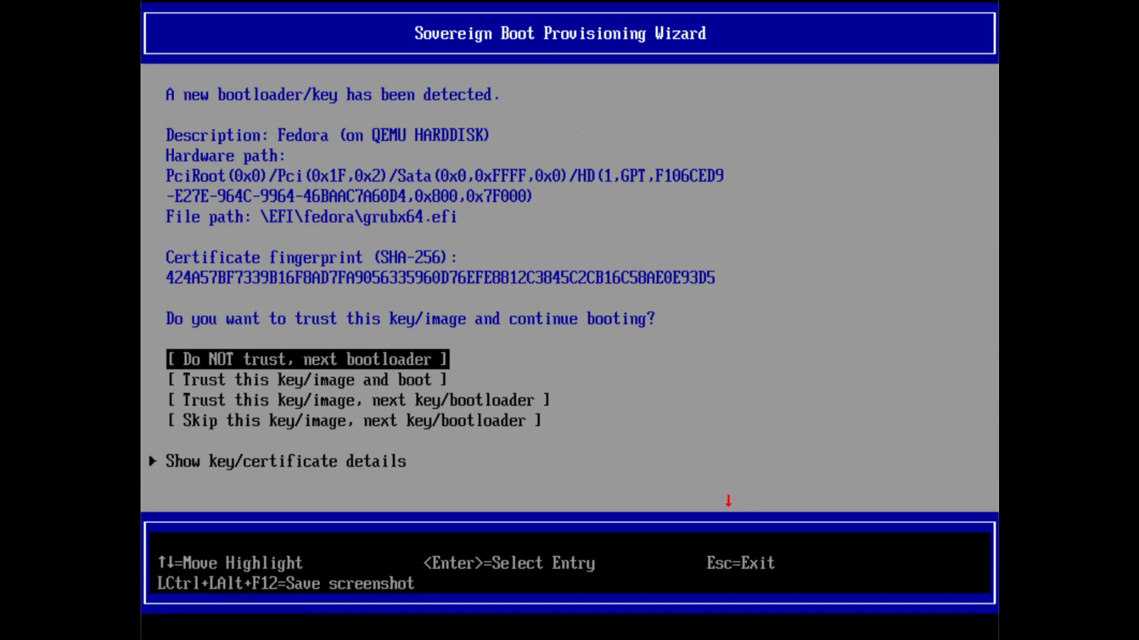
pyautogui.press('Down')
pyautogui.press('Down')
pyautogui.press('Down')
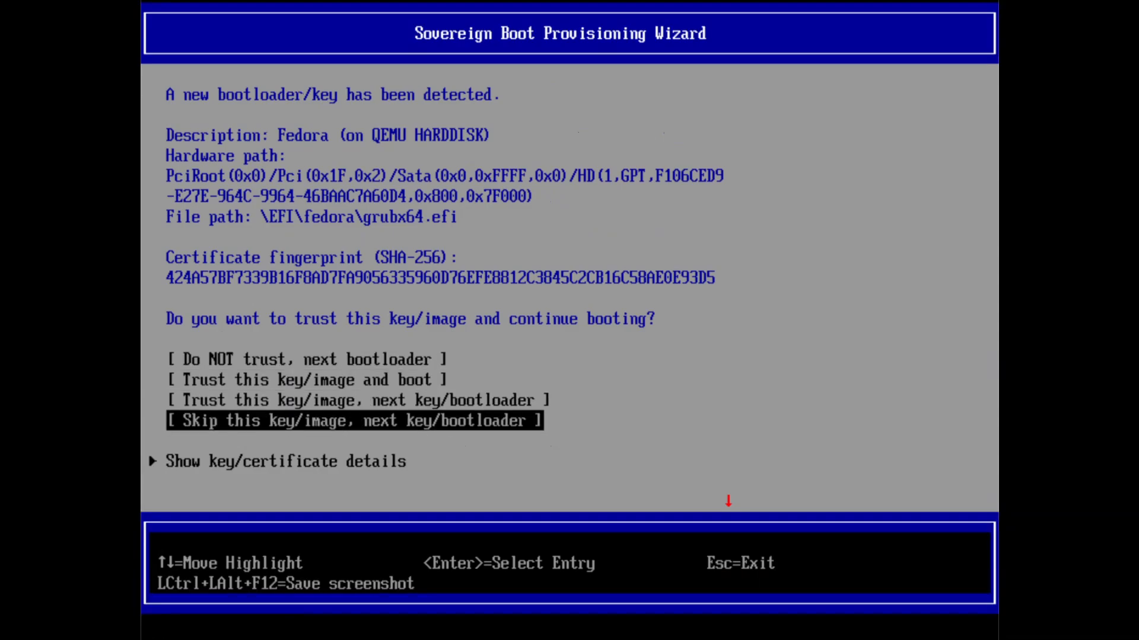
pyautogui.press('Down')
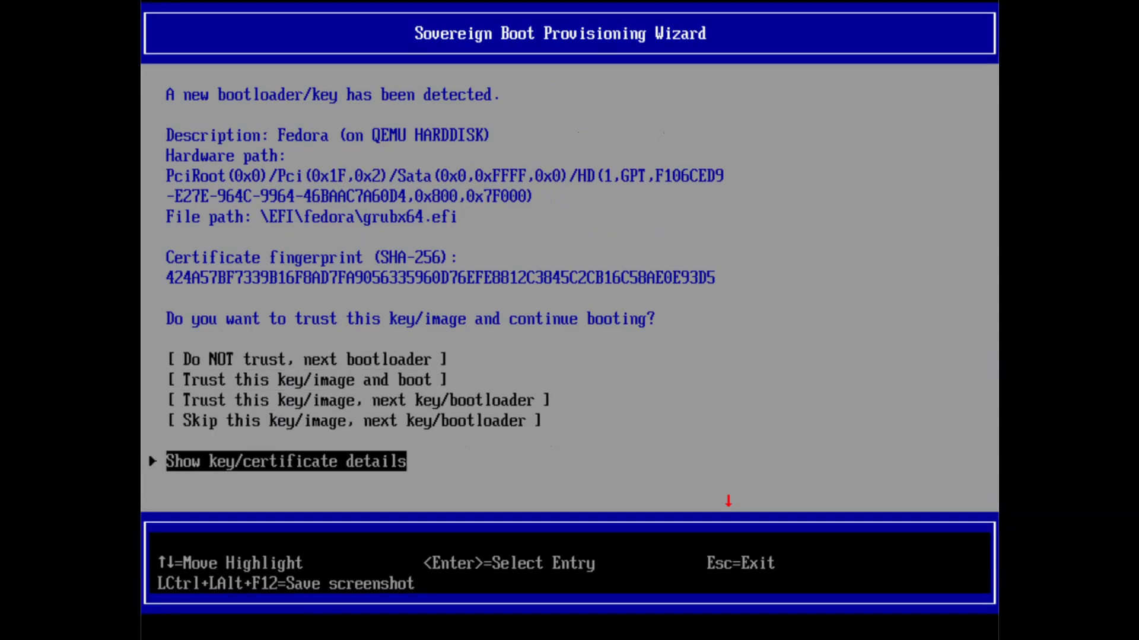
pyautogui.press('Return')
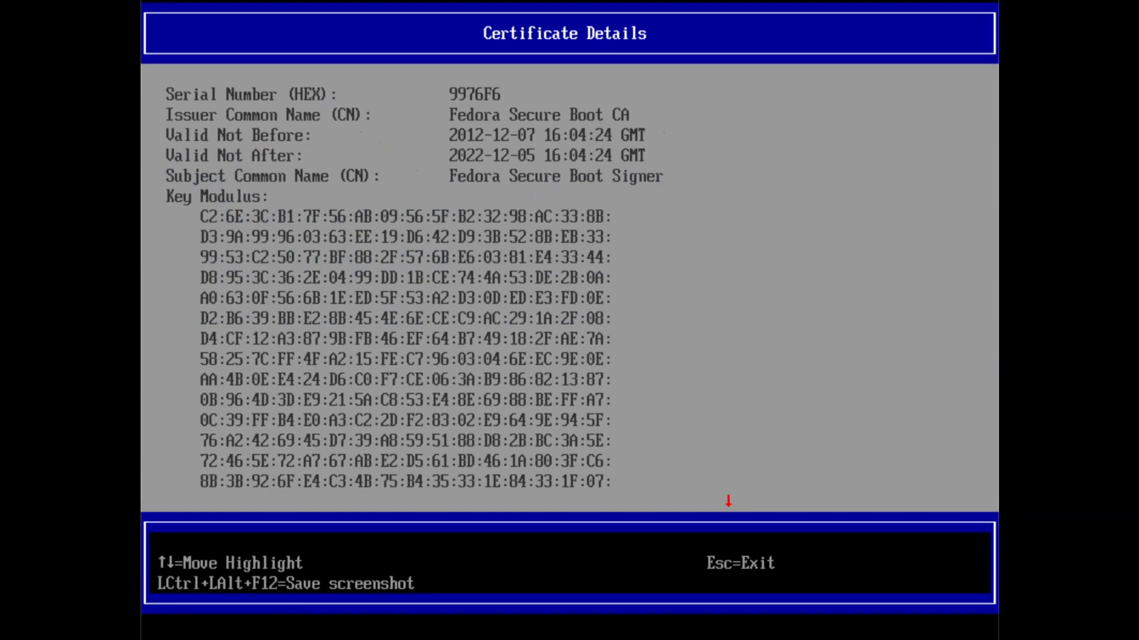
pyautogui.press('Escape')
# Try to trust the Fedora Secure Boot Signer certificate and continue to the next key or bootloader.
pyautogui.press('Up')
pyautogui.press('Up')
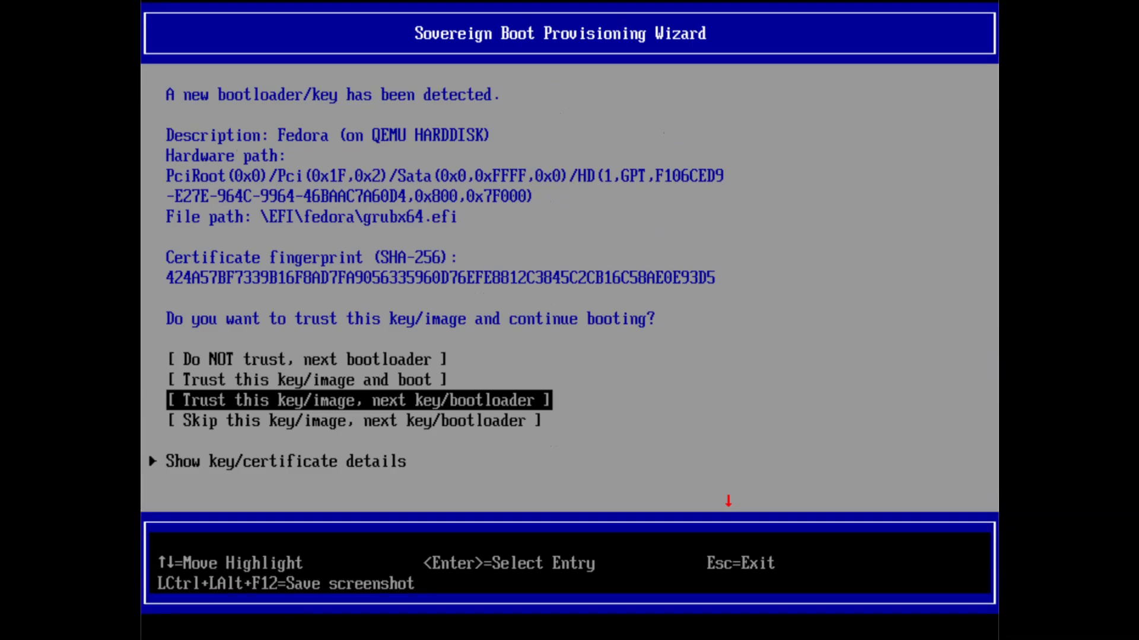
pyautogui.press('Return')
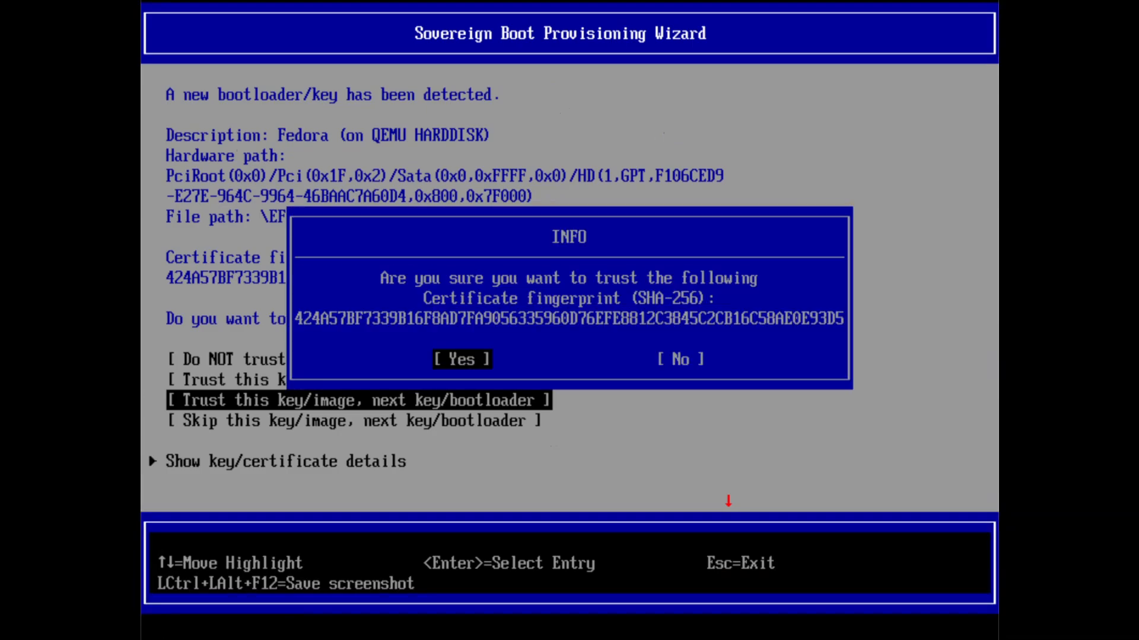
pyautogui.press('Return')
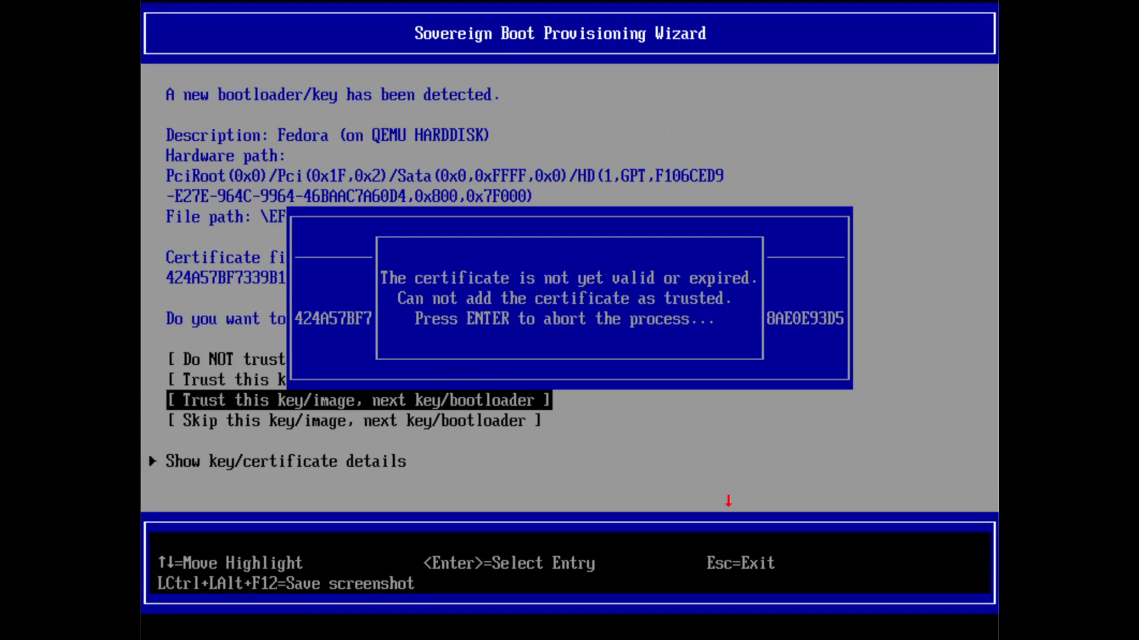
pyautogui.press('Return')
# Recheck the Fedora Secure Boot Signer certificate's details and skip this key to reach the next one.
pyautogui.press('Down')
pyautogui.press('Down')
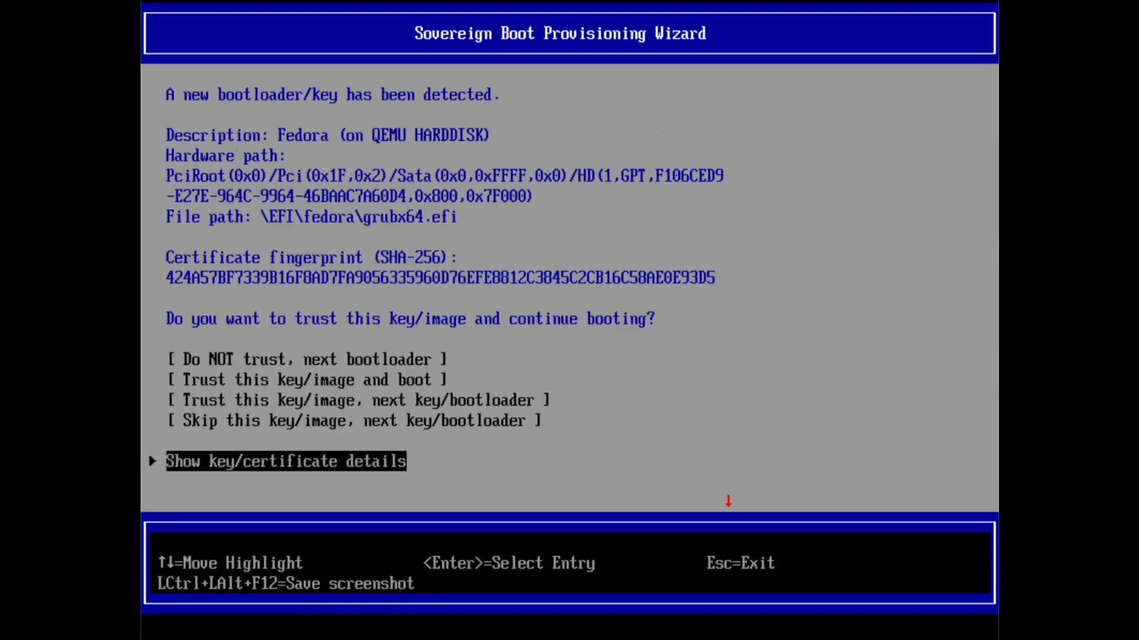
pyautogui.press('Return')
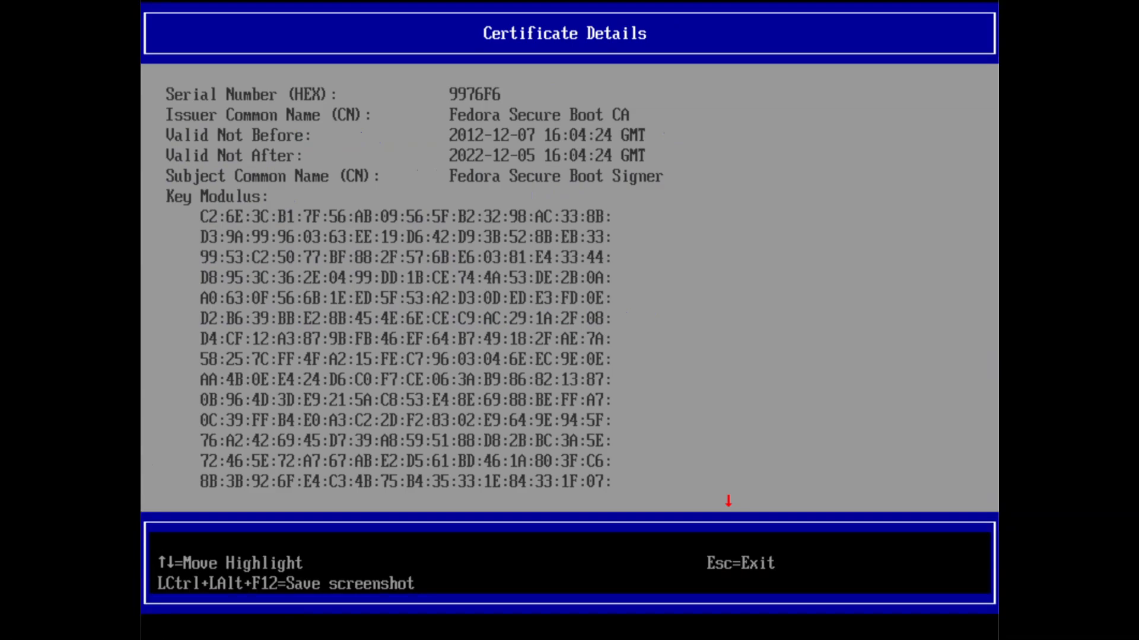
pyautogui.press('Escape')
pyautogui.press('Up')
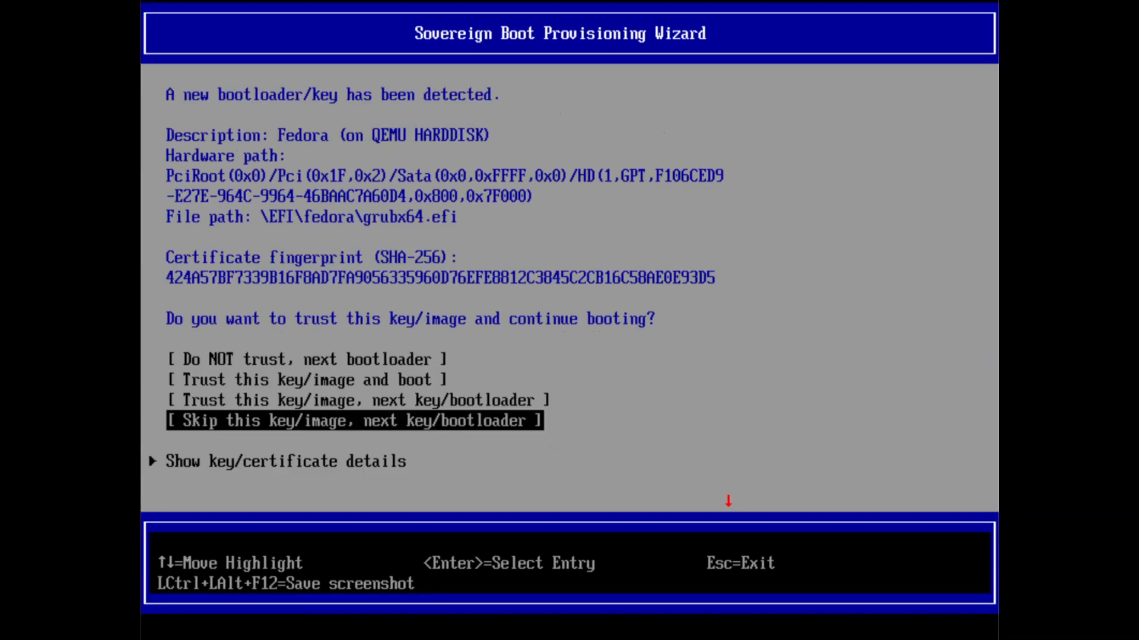
pyautogui.press('Return')
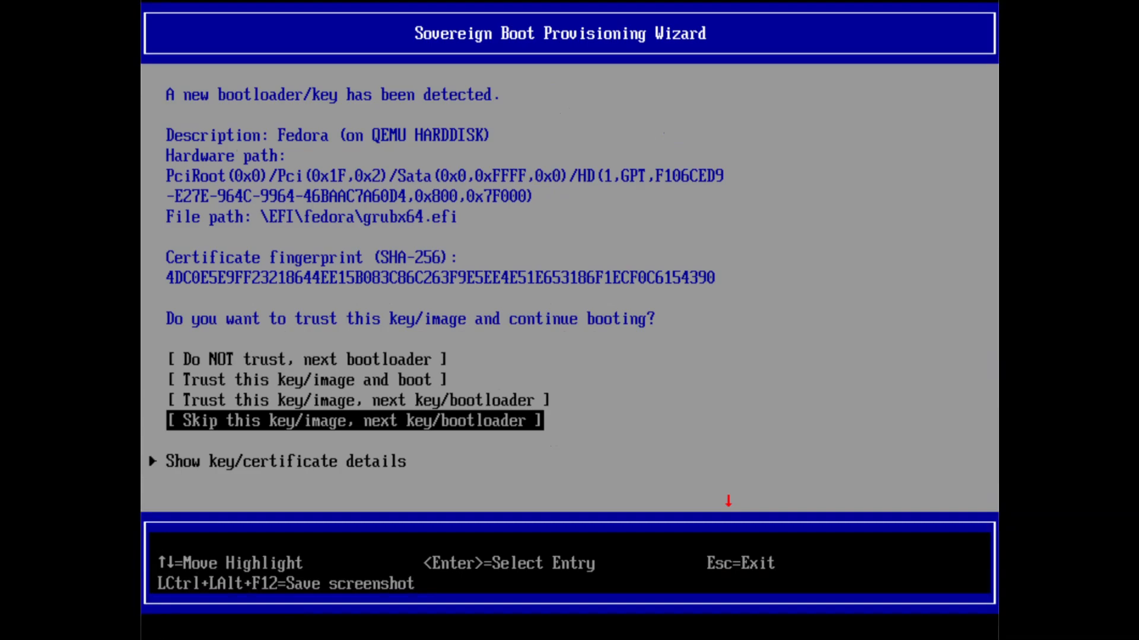
# Examine the certificate details of the second key detected for the Fedora bootloader, including its issuer and validity dates.
pyautogui.press('Up')
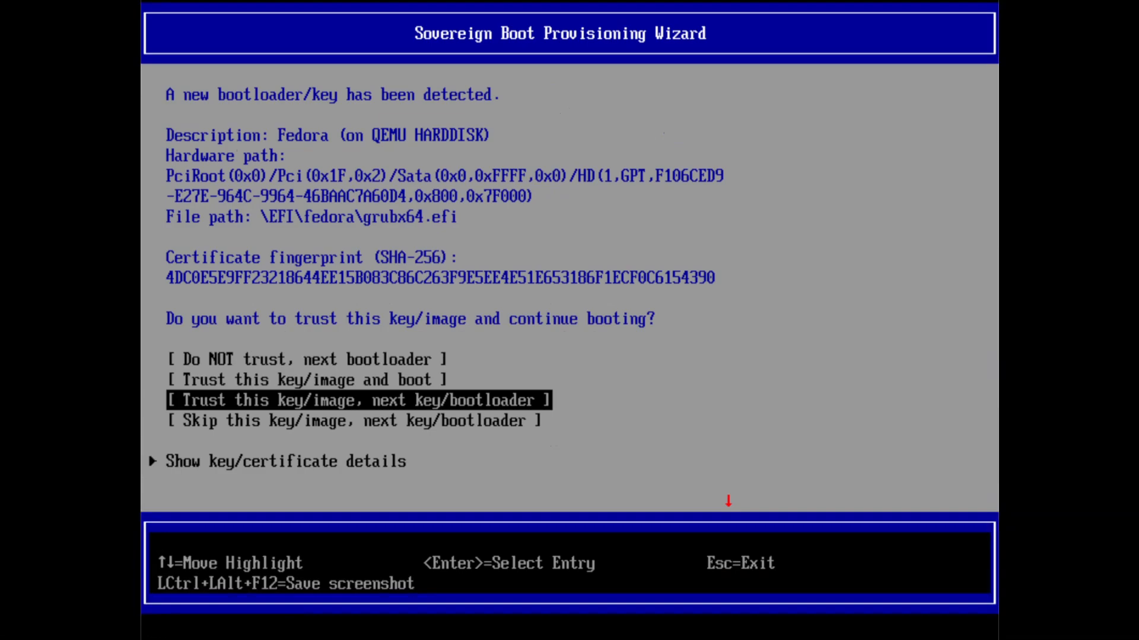
pyautogui.press('Down')
pyautogui.press('Down')
pyautogui.press('Return')
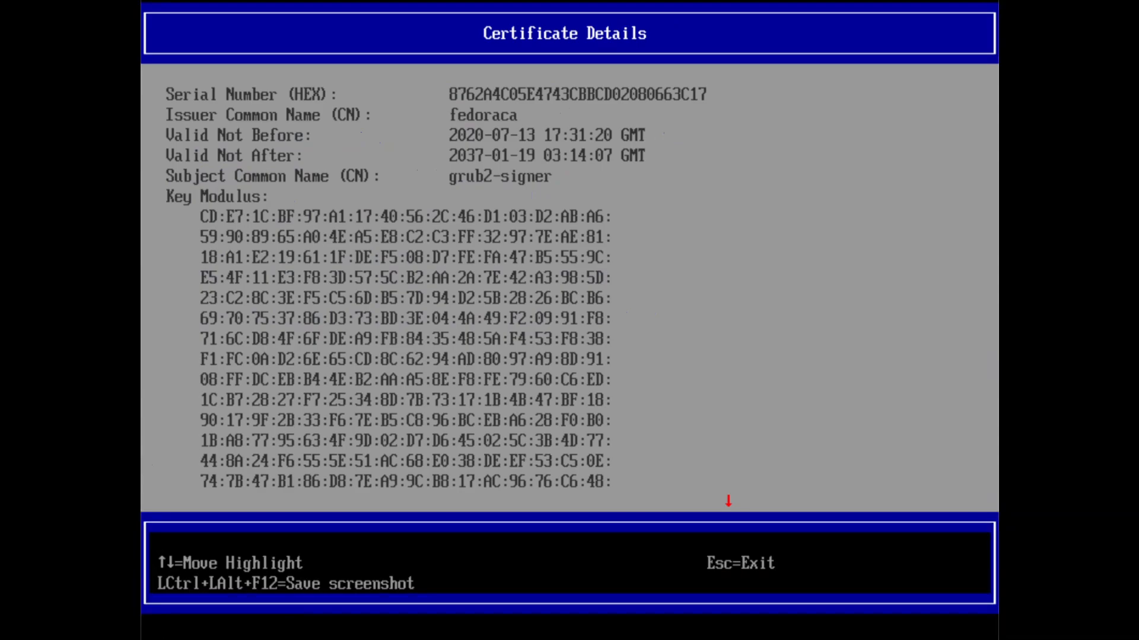
pyautogui.press('Escape')
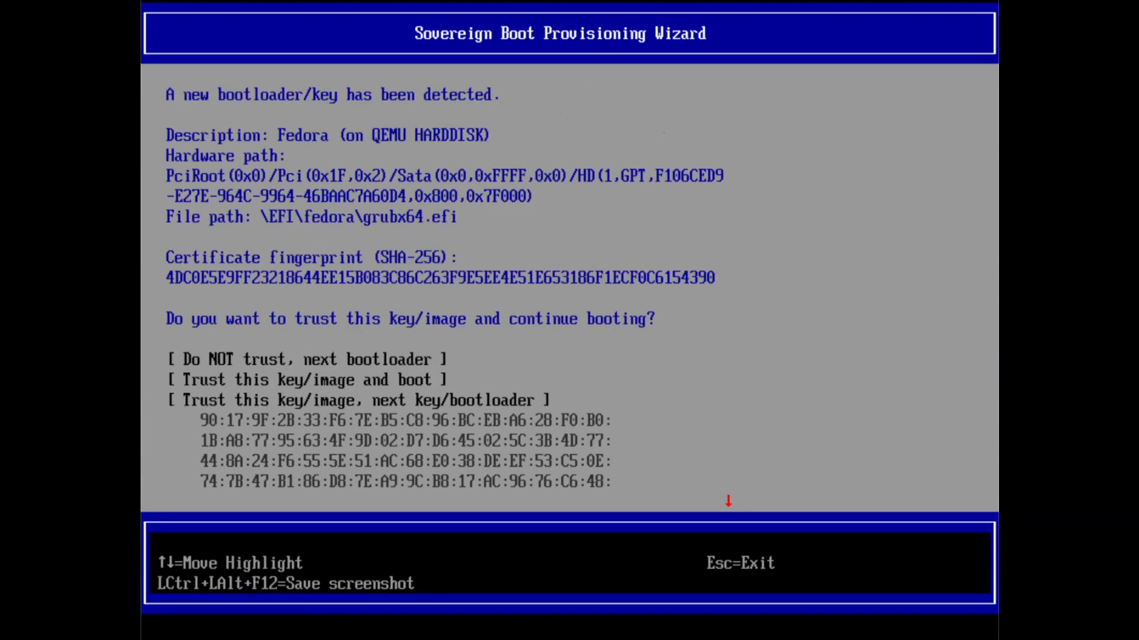
pyautogui.press('Return')
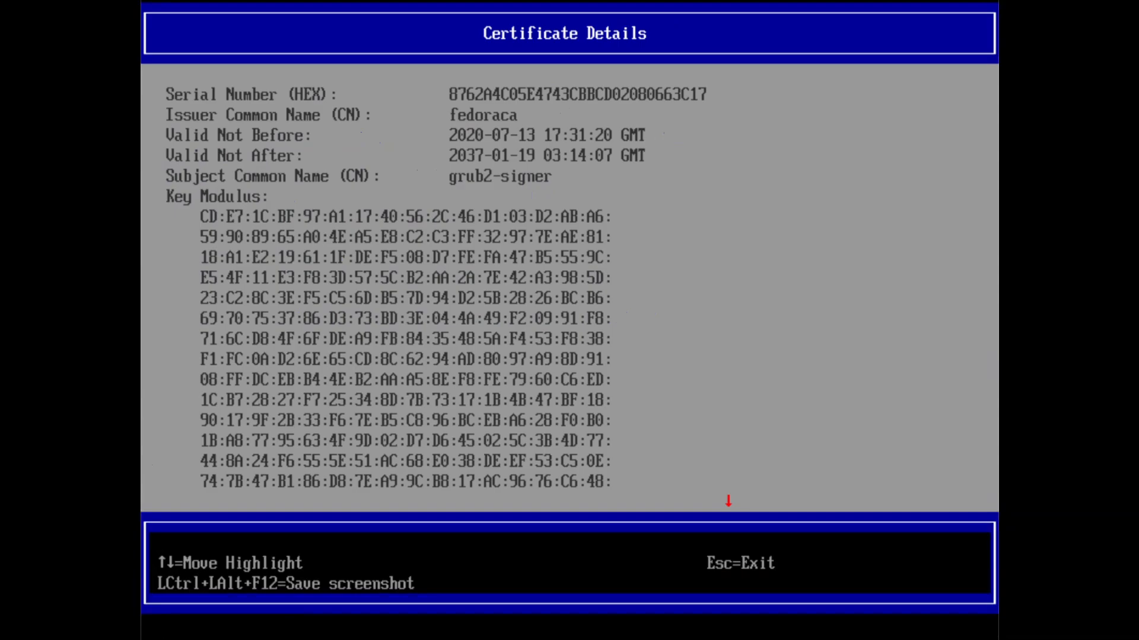
pyautogui.press('Escape')
# Trust the grub2-signer certificate of the Fedora bootloader and continue to the next key or bootloader.
pyautogui.press('Up')
pyautogui.press('Up')
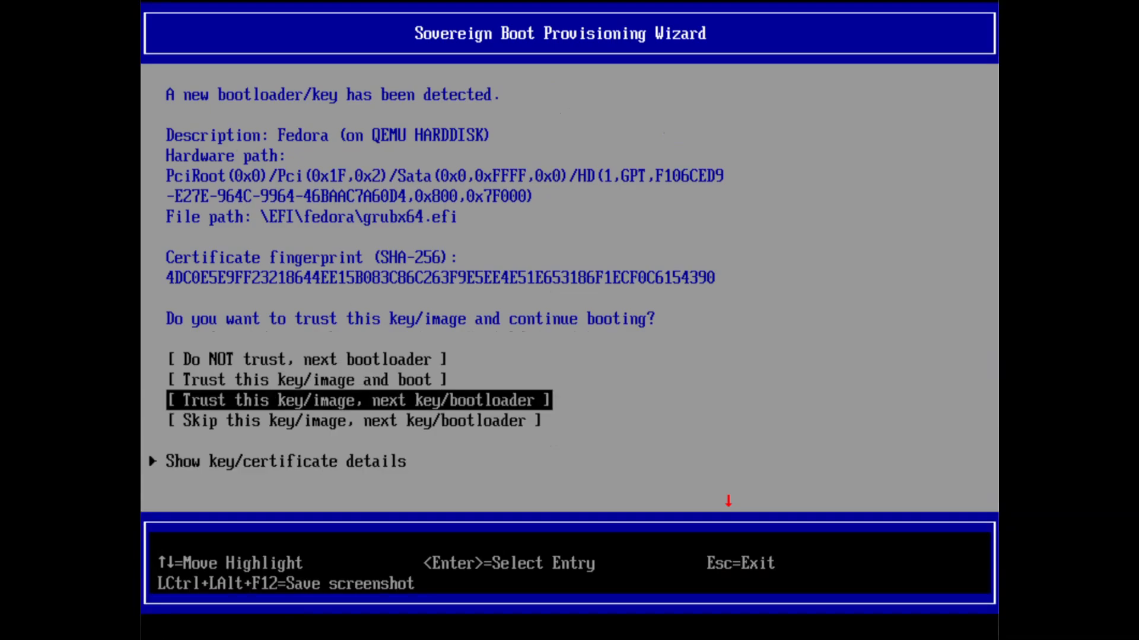
pyautogui.press('Return')
pyautogui.press('Return')
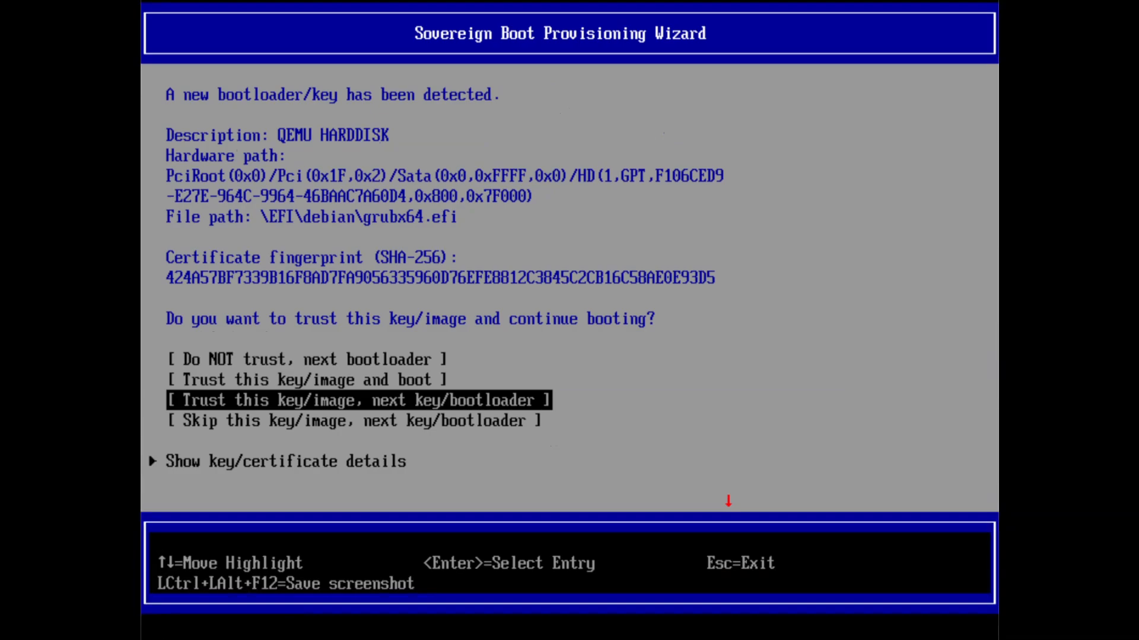
# Skip the remaining detected keys and finalize Sovereign Boot provisioning, booting the first trusted bootloader.
pyautogui.press('Down')
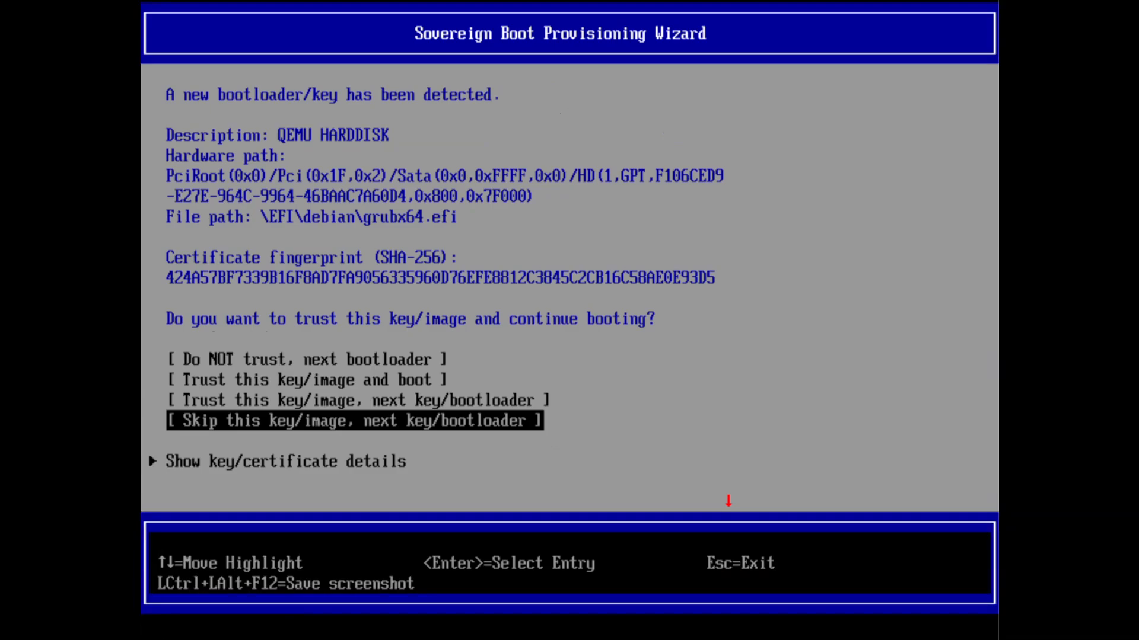
pyautogui.press('Return')
pyautogui.press('Return')
pyautogui.press('Return')
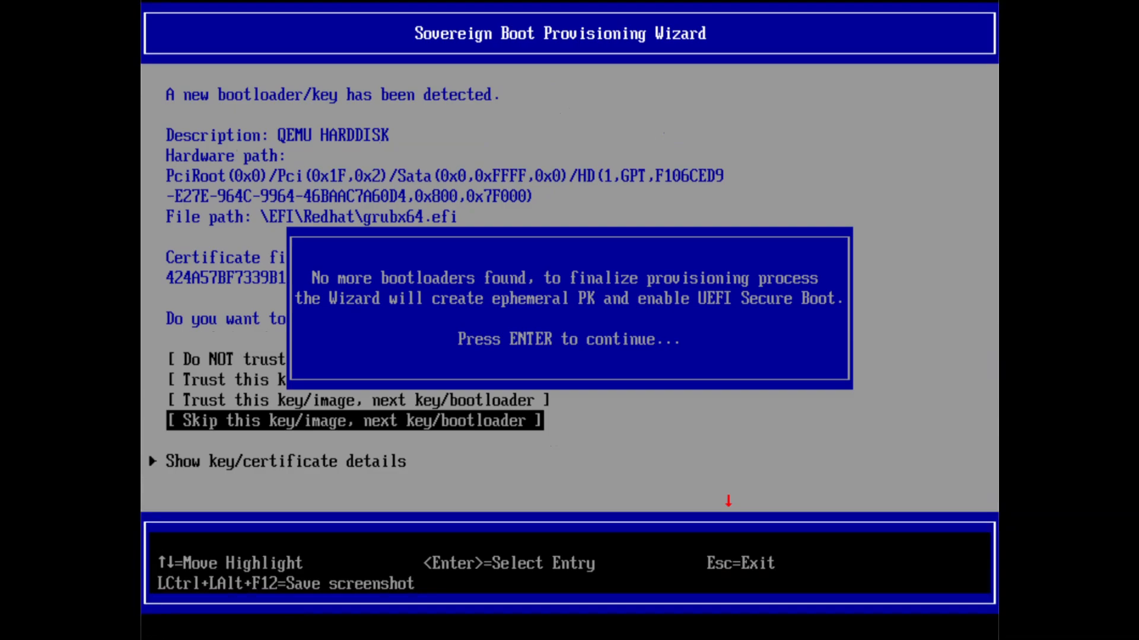
pyautogui.press('Return')
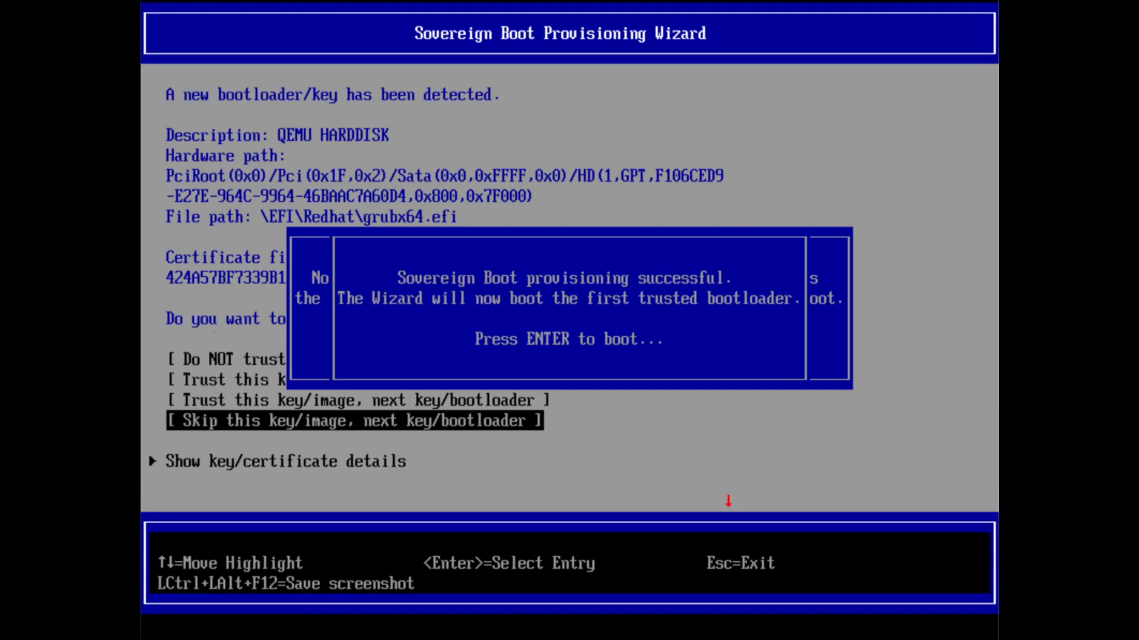
pyautogui.press('Return')
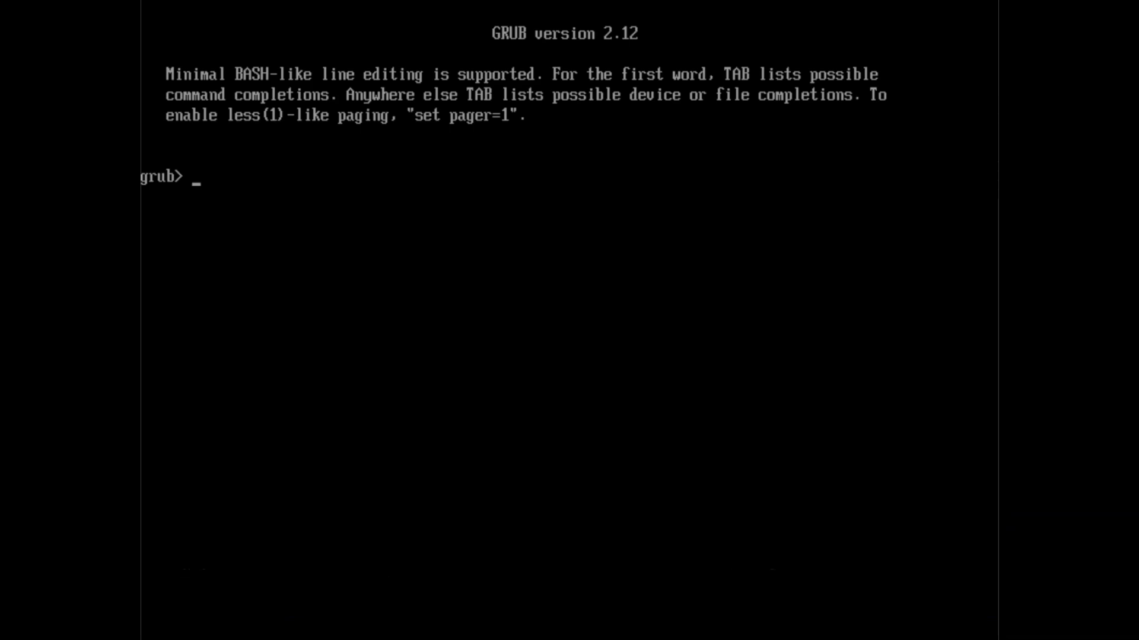
# Run exit and reboot at the GRUB prompt to restart the machine.
pyautogui.write('exit')
pyautogui.press('Return')
pyautogui.press('Return')
pyautogui.write('reboot')
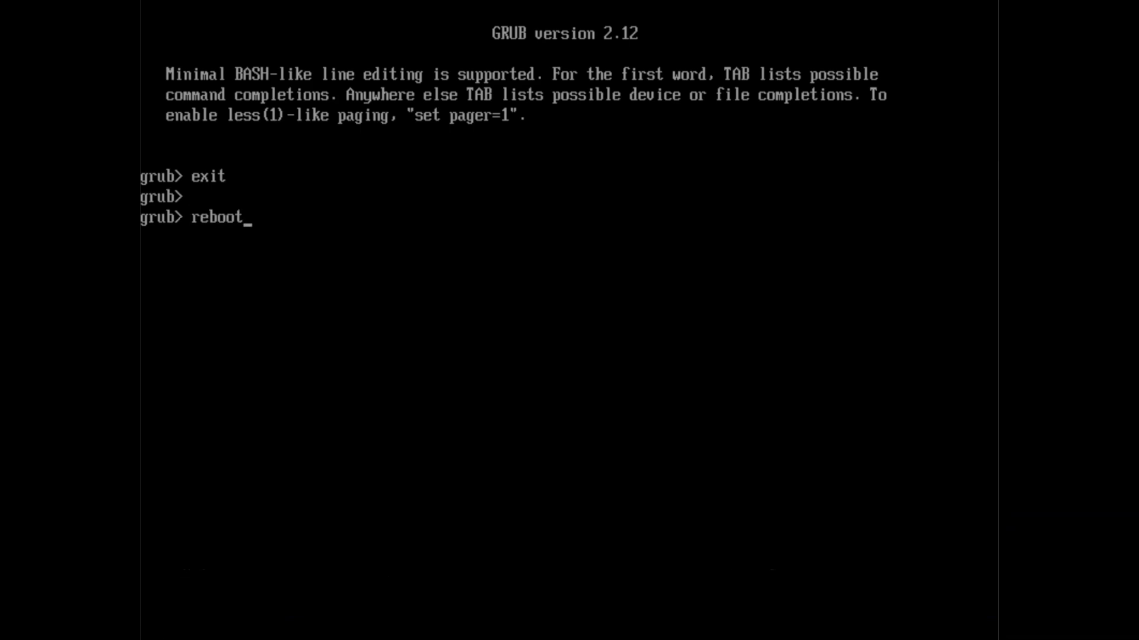
pyautogui.press('Return')
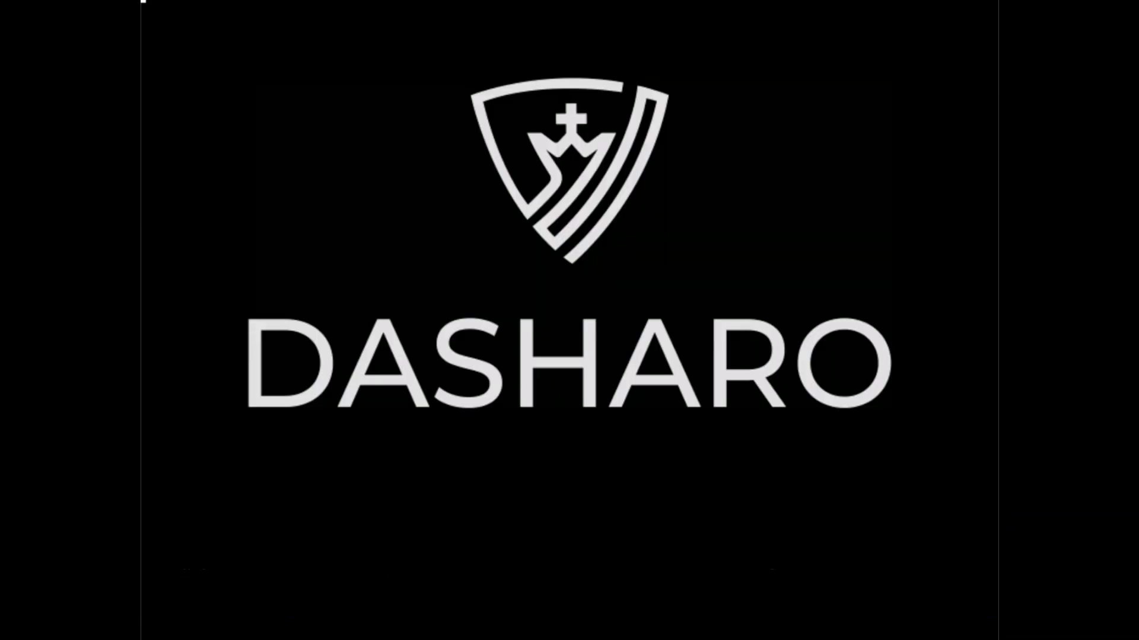
# Open the boot device selection during firmware startup and highlight the Ubuntu (on QEMU HARDDISK) entry.
pyautogui.press('Escape')
pyautogui.press('Down')
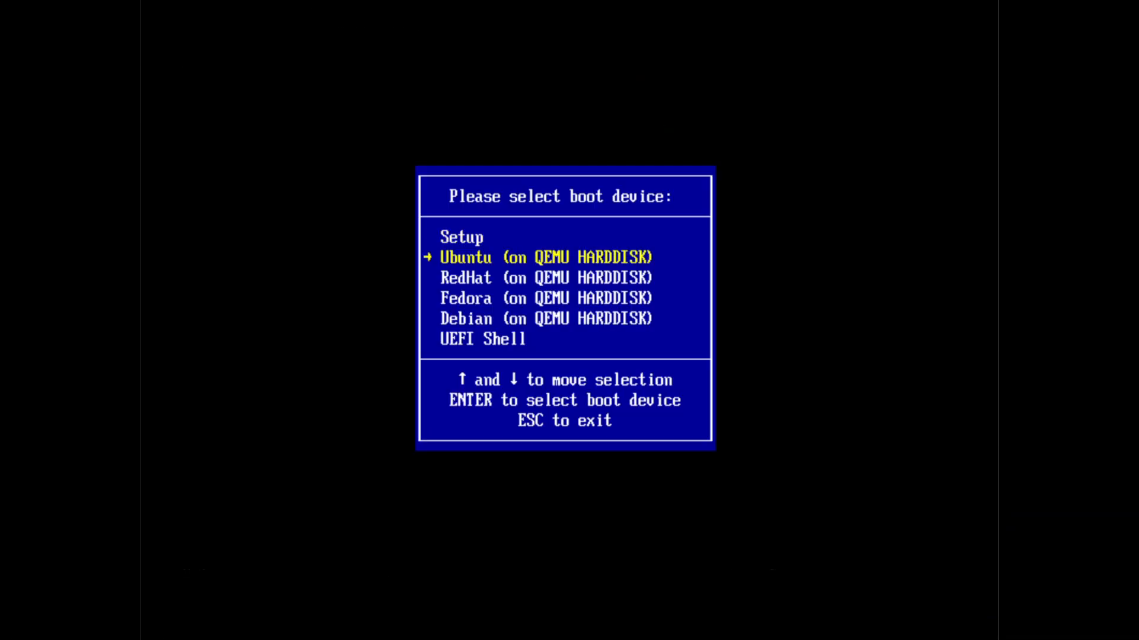
pyautogui.press('Down')
pyautogui.press('Down')
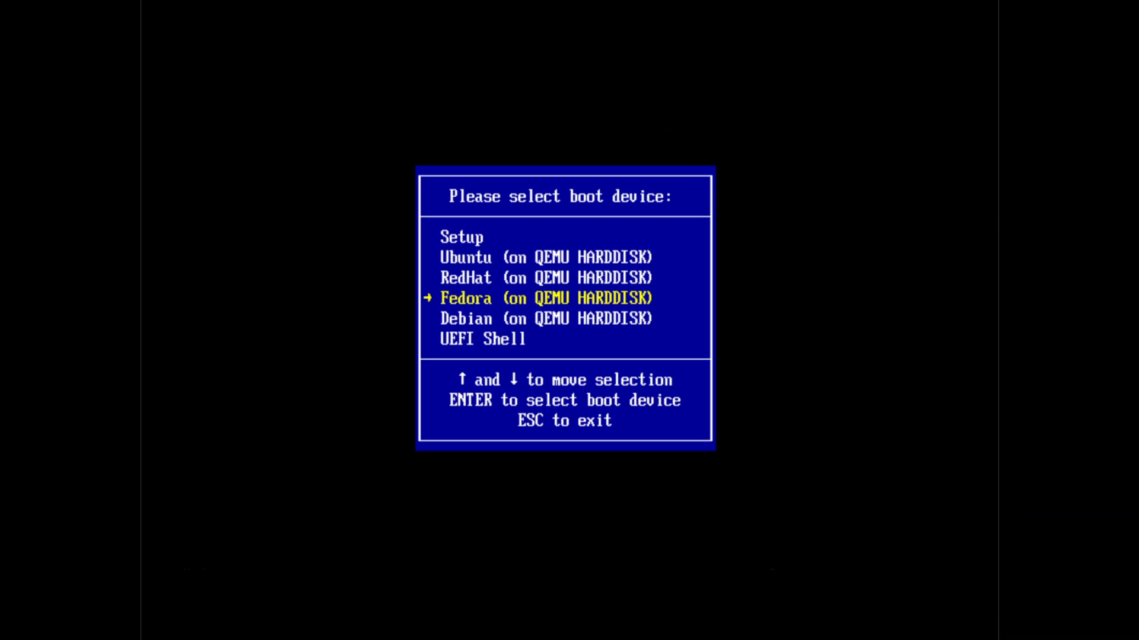
pyautogui.press('Up')
pyautogui.press('Up')
pyautogui.press('Down')
pyautogui.press('Down')
pyautogui.press('Down')
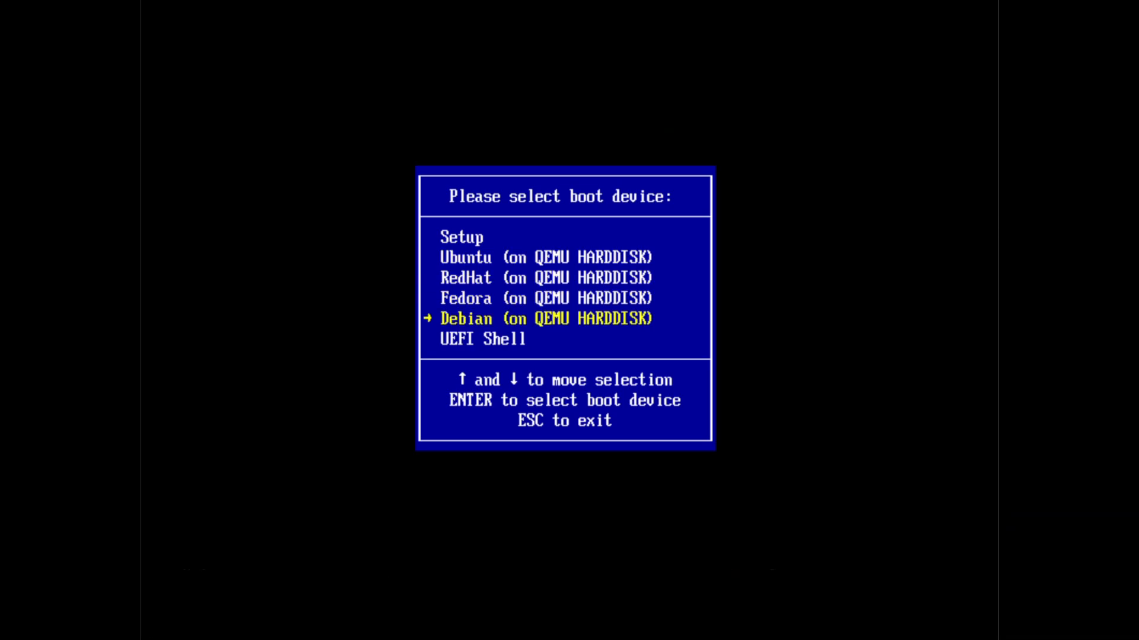
pyautogui.press('Up')
pyautogui.press('Up')
pyautogui.press('Up')
pyautogui.press('Down')
pyautogui.press('Down')
pyautogui.press('Down')
pyautogui.press('Up')
pyautogui.press('Up')
pyautogui.press('Up')
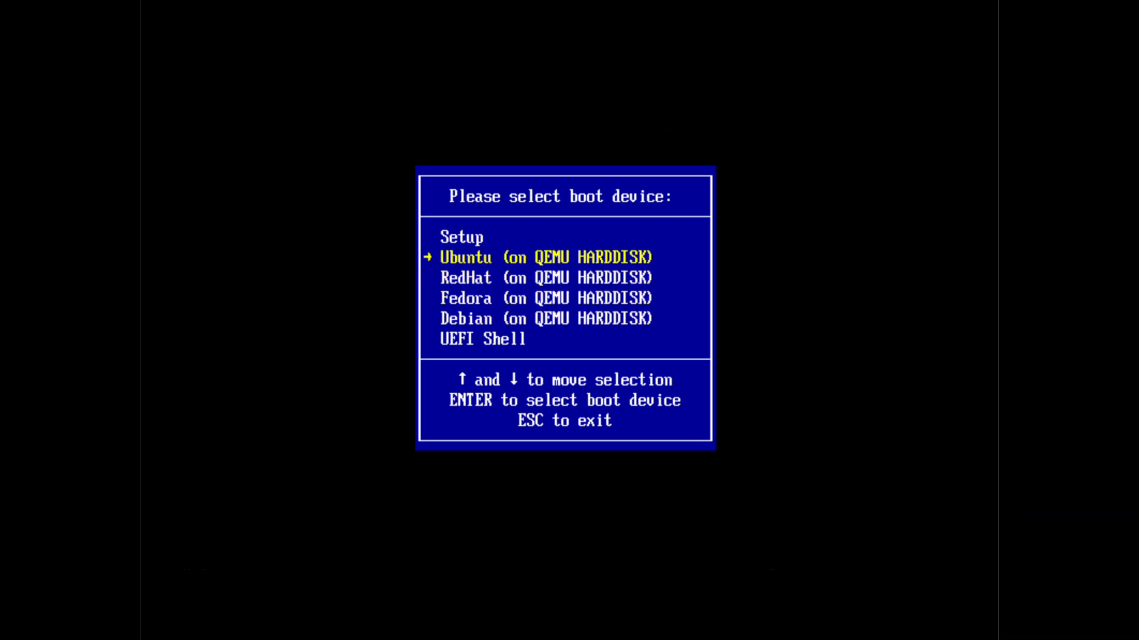
pyautogui.press('Down')
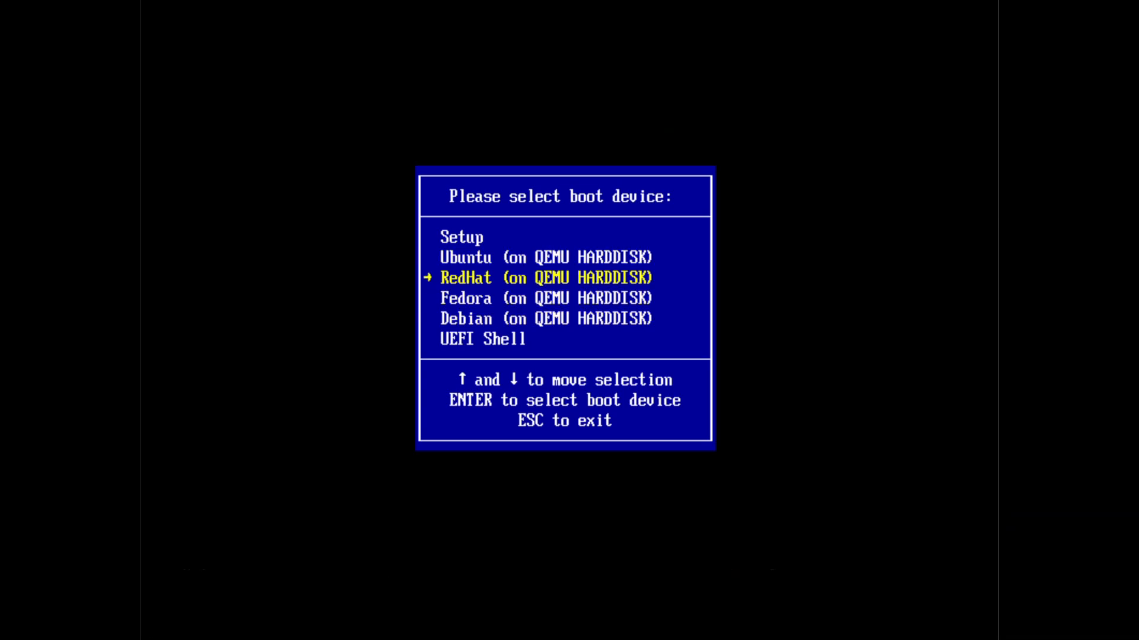
pyautogui.press('Up')
pyautogui.press('Down')
pyautogui.press('Up')
pyautogui.press('Down')
pyautogui.press('Down')
pyautogui.press('Down')
pyautogui.press('Up')
pyautogui.press('Up')
pyautogui.press('Up')
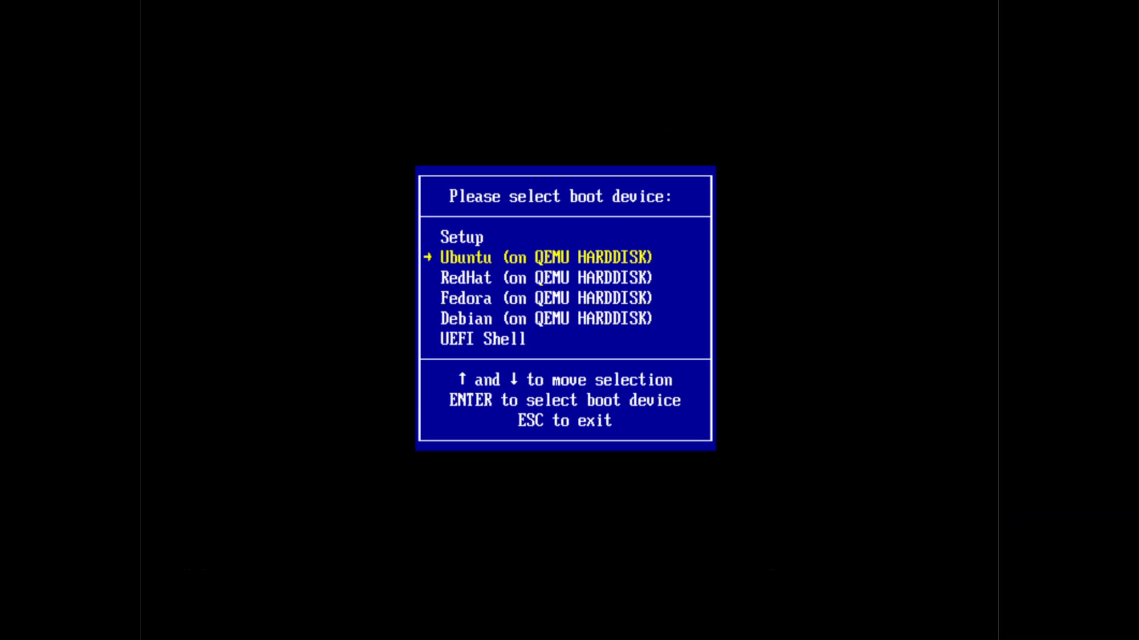
# Boot the Ubuntu (on QEMU HARDDISK) entry and examine the certificate details of its untrusted shimx64.efi image.
pyautogui.press('Return')
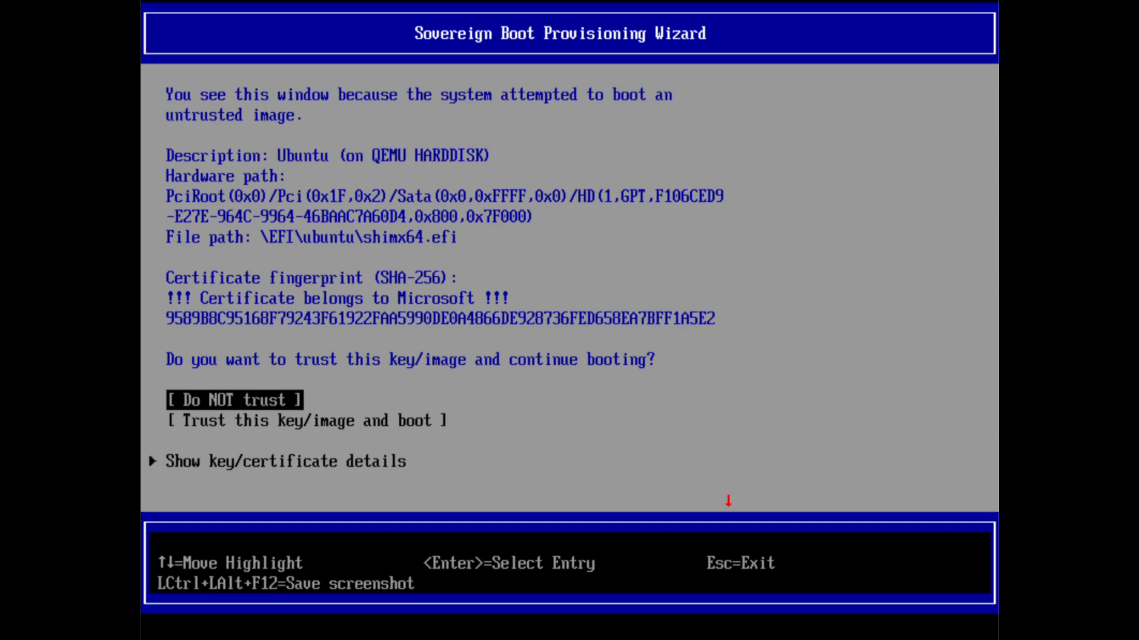
pyautogui.press('Down')
pyautogui.press('Down')
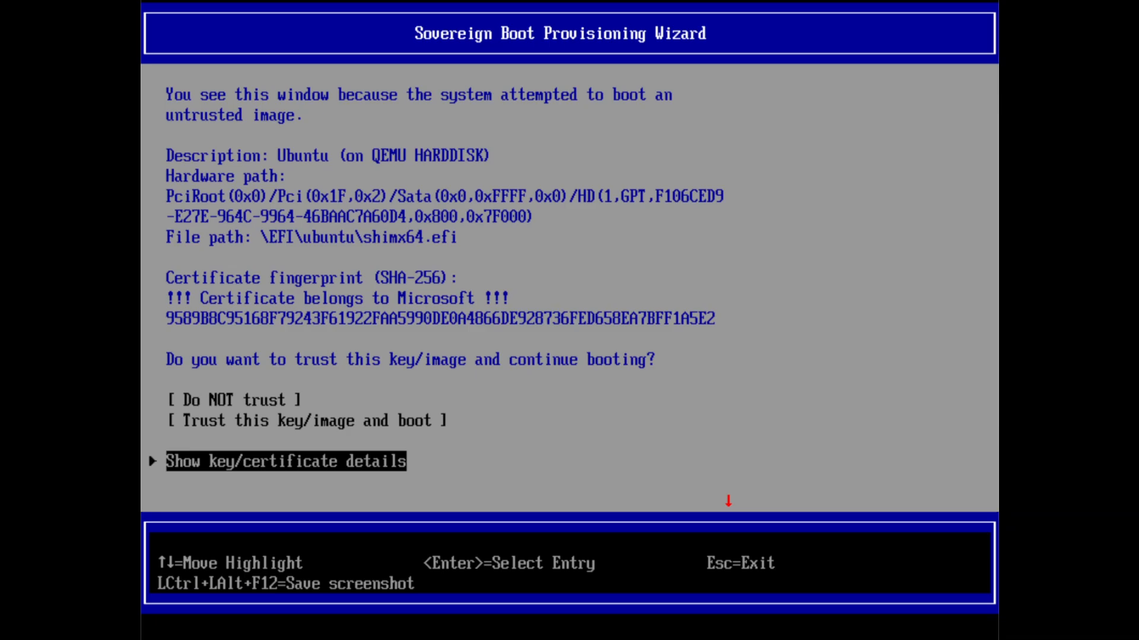
pyautogui.press('Return')
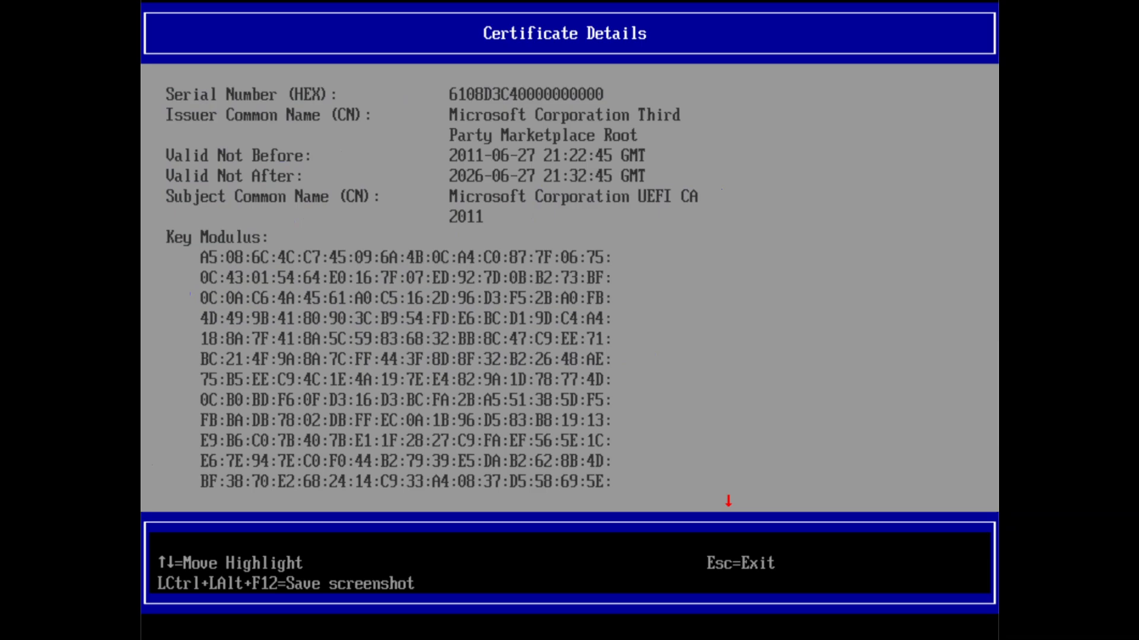
pyautogui.press('Escape')
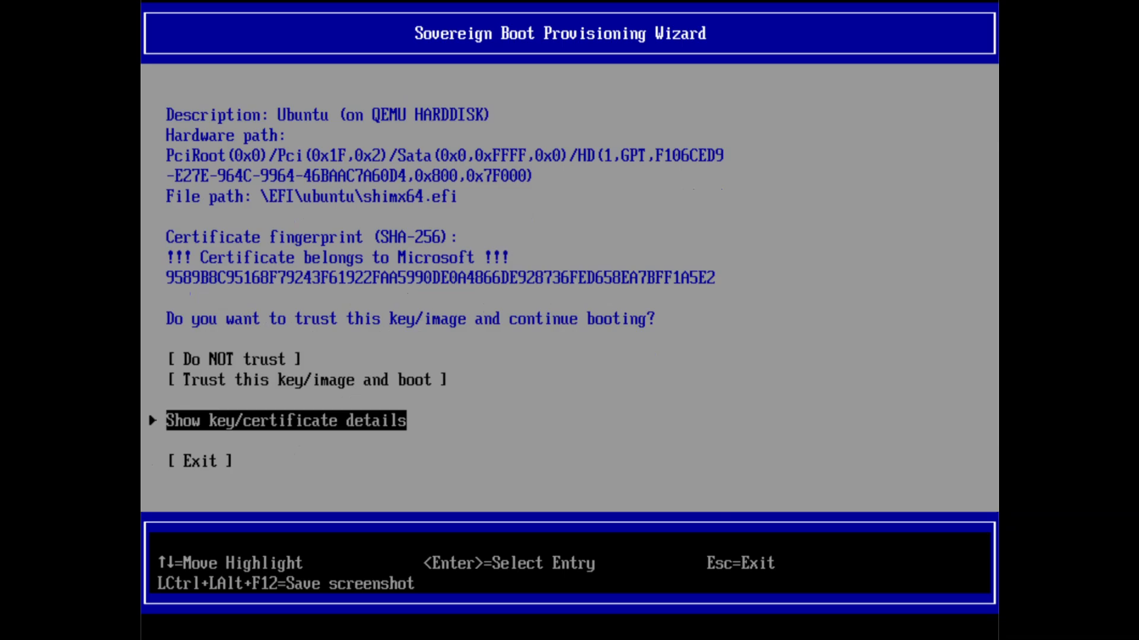
# Refuse trust for the Microsoft certificate of Ubuntu's shimx64.efi, confirm the choice, and return to the boot device selection.
pyautogui.press('Up')
pyautogui.press('Up')
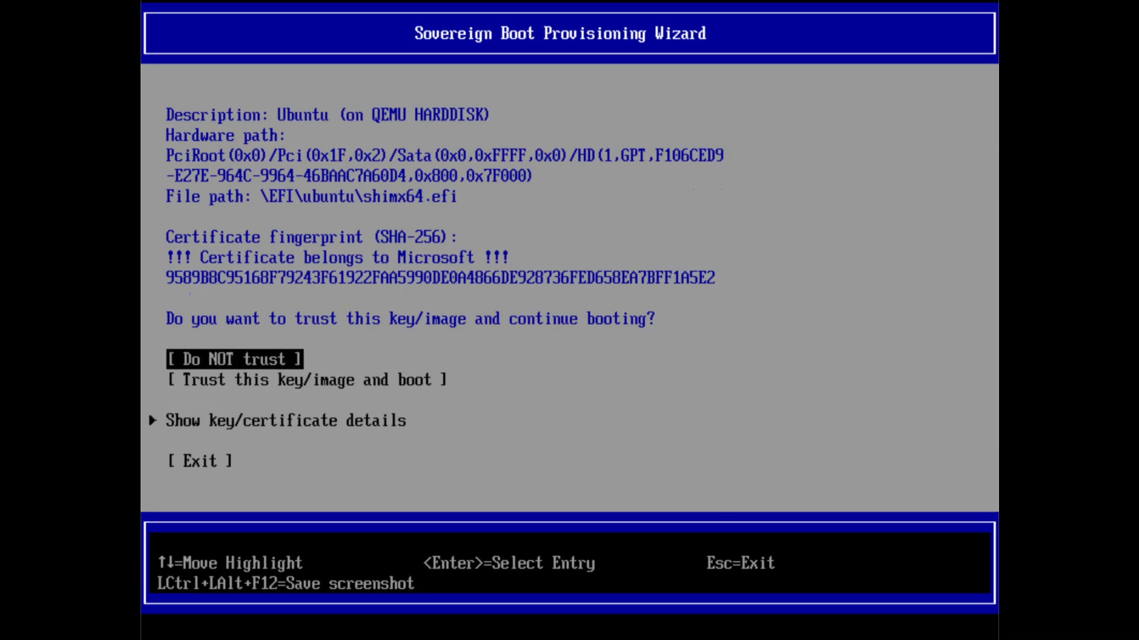
pyautogui.press('Return')
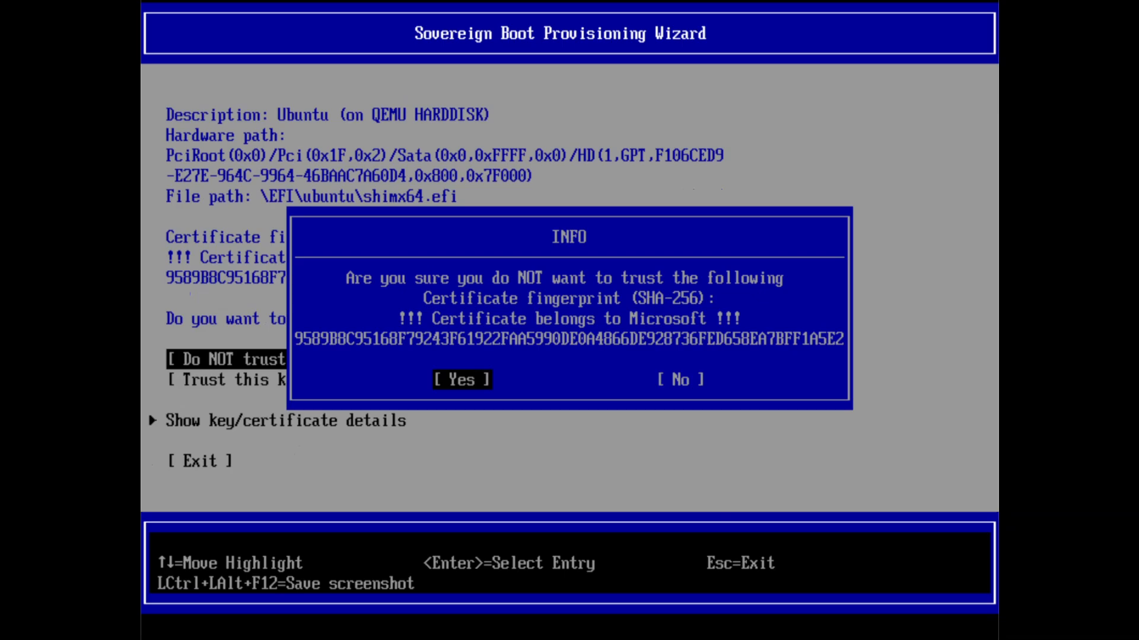
pyautogui.press('Return')
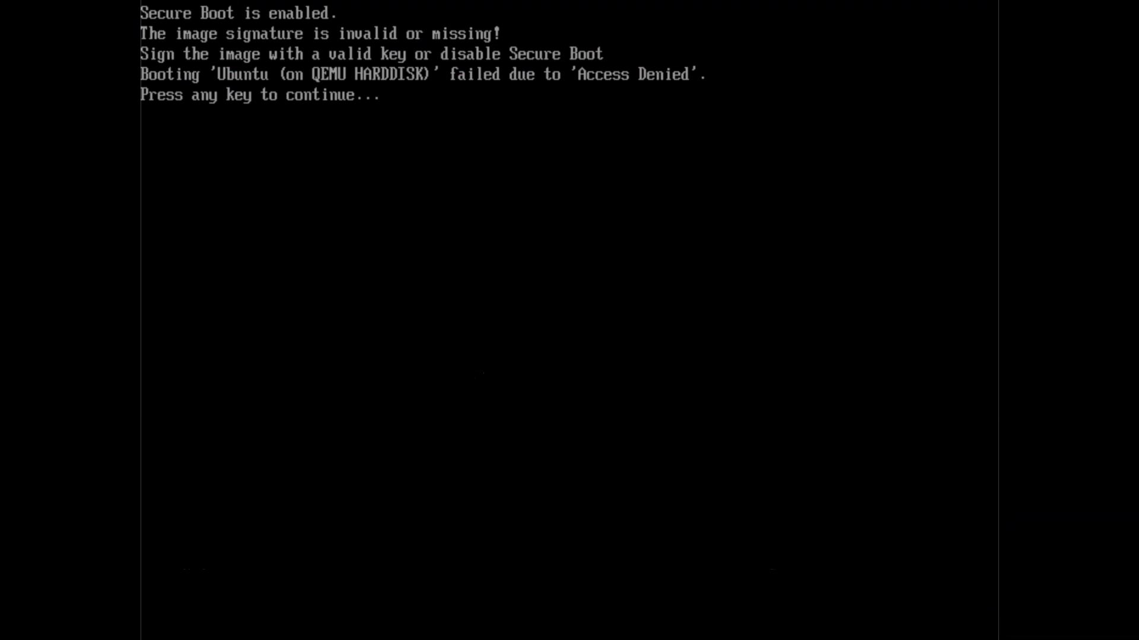
pyautogui.press('Return')
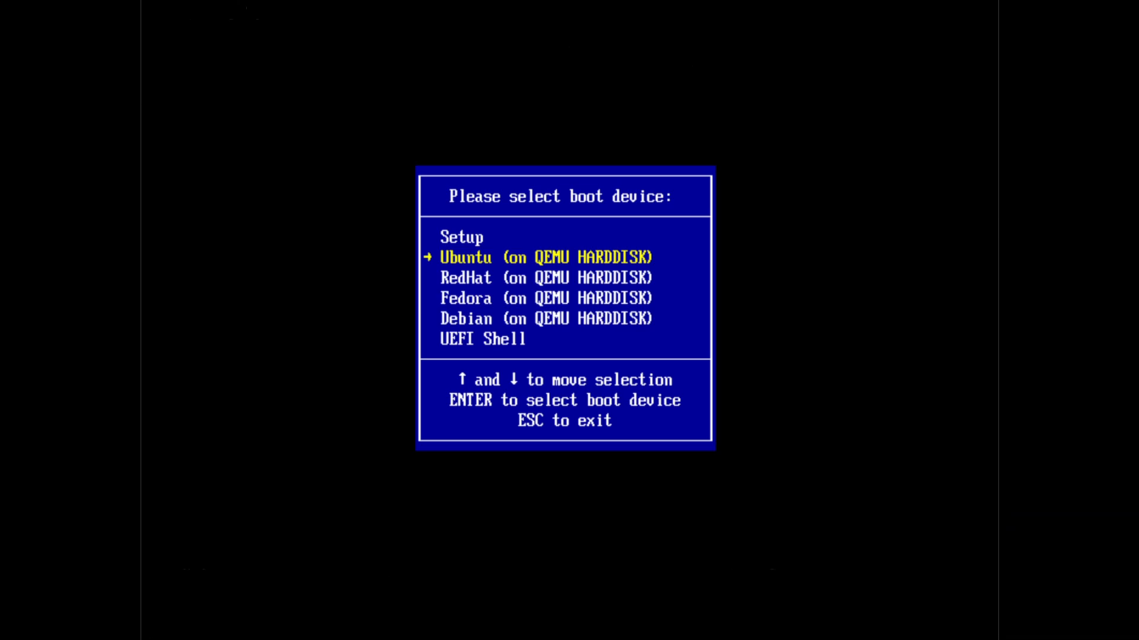
# Enter the firmware Setup and open the Secure Boot Configuration in the Device Manager.
pyautogui.press('Up')
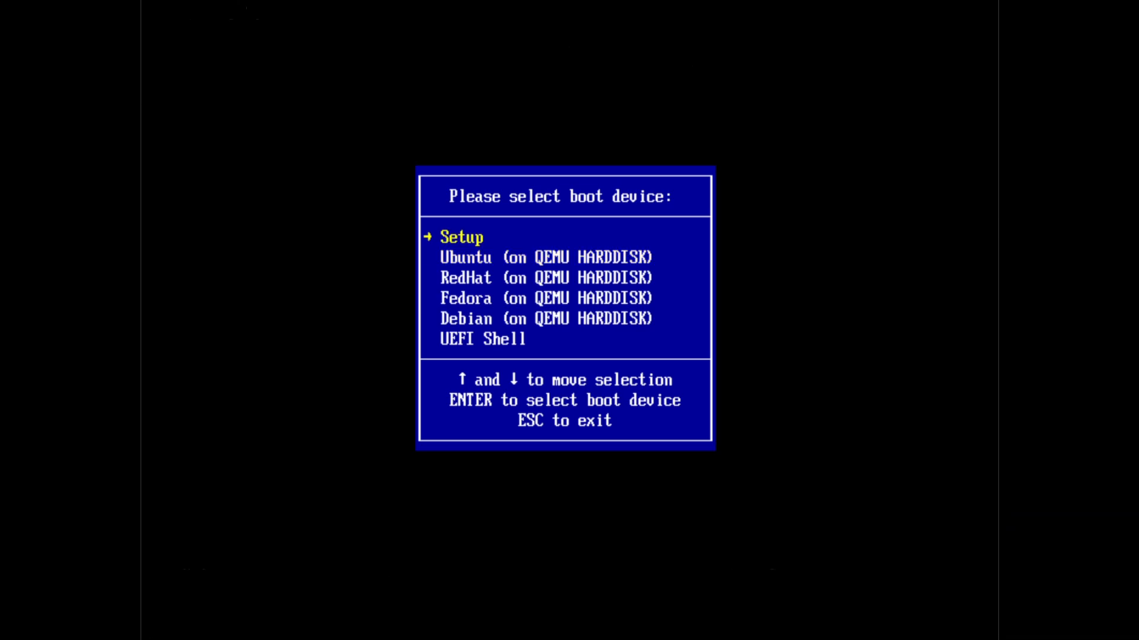
pyautogui.press('Return')
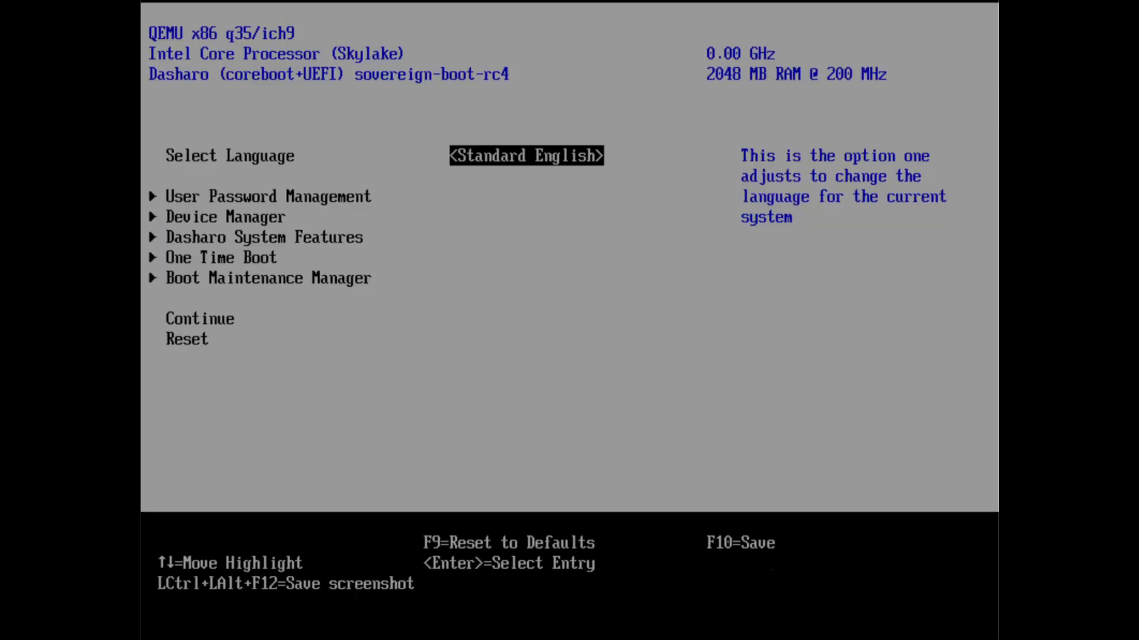
pyautogui.press('Down')
pyautogui.press('Down')
pyautogui.press('Return')
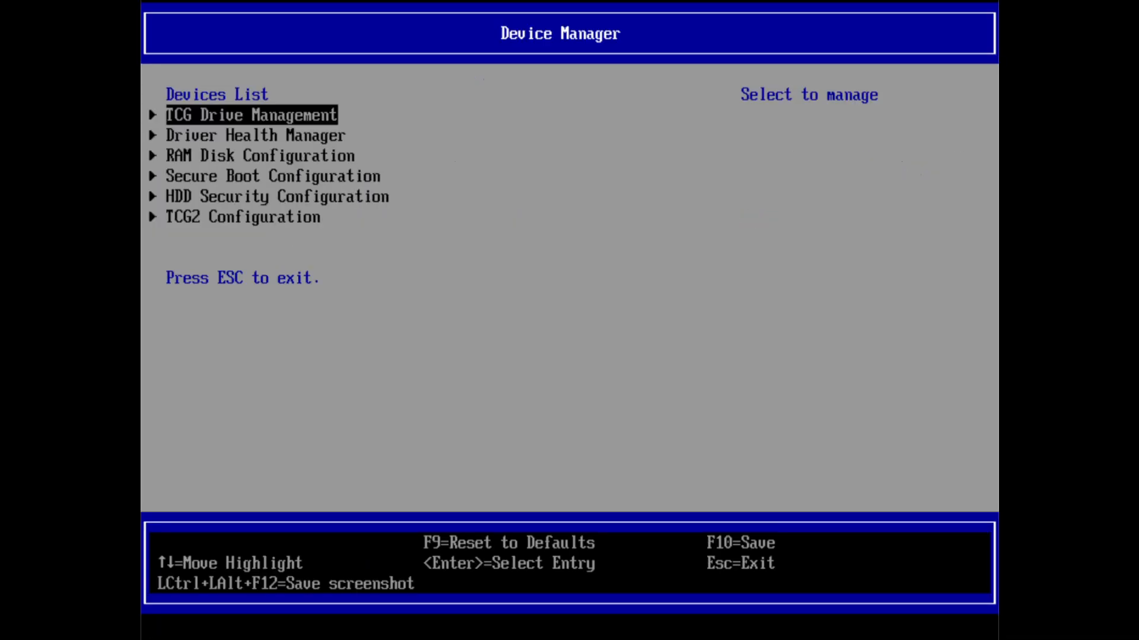
pyautogui.press('Down')
pyautogui.press('Down')
pyautogui.press('Down')
pyautogui.press('Return')
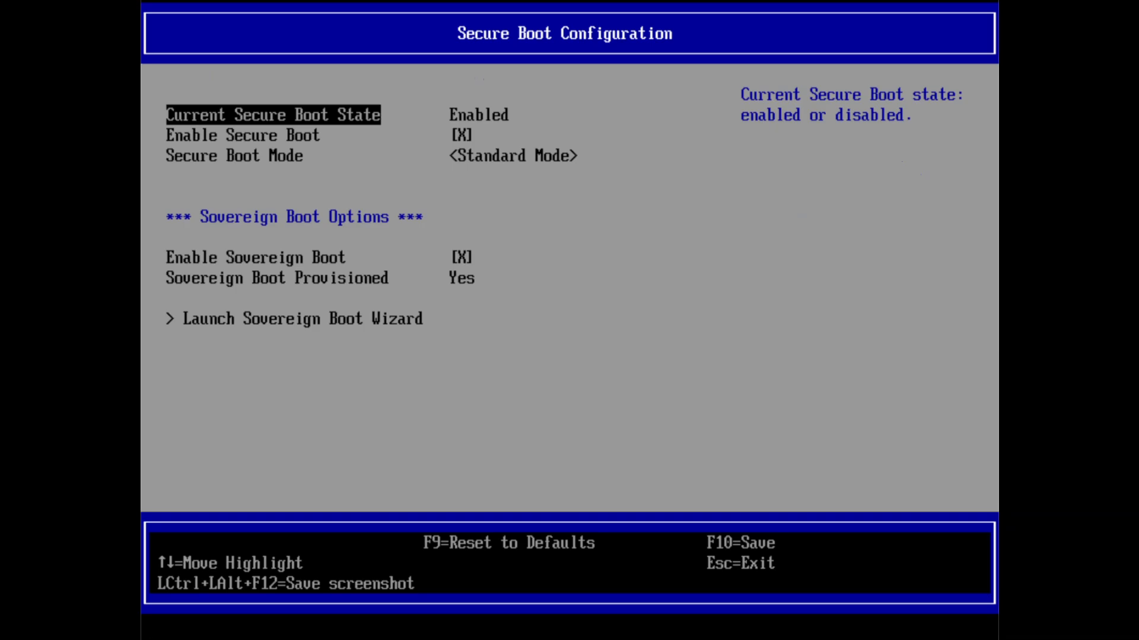
# Launch the Sovereign Boot Wizard manually from the Sovereign Boot options.
pyautogui.press('Down')
pyautogui.press('Down')
pyautogui.press('Down')
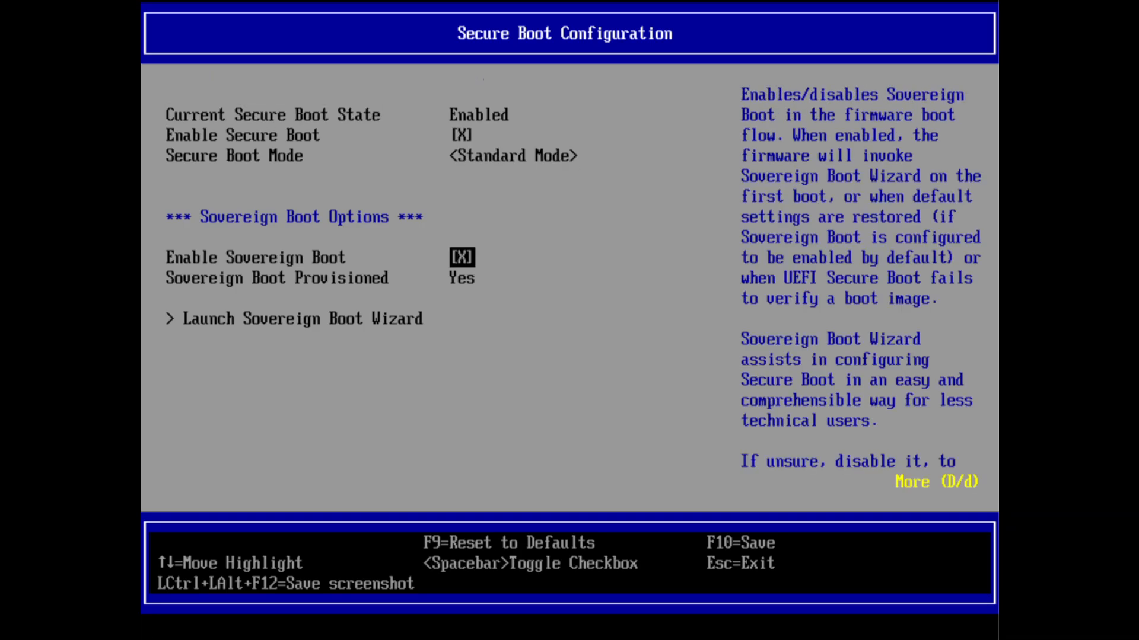
pyautogui.press('Down')
pyautogui.press('Down')
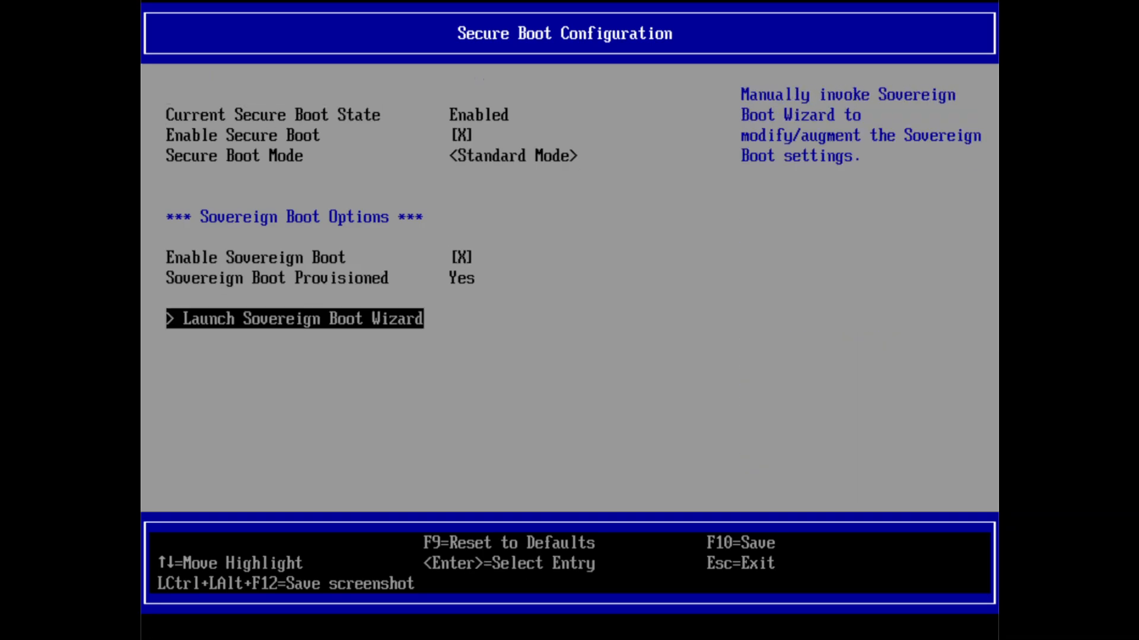
pyautogui.press('Return')
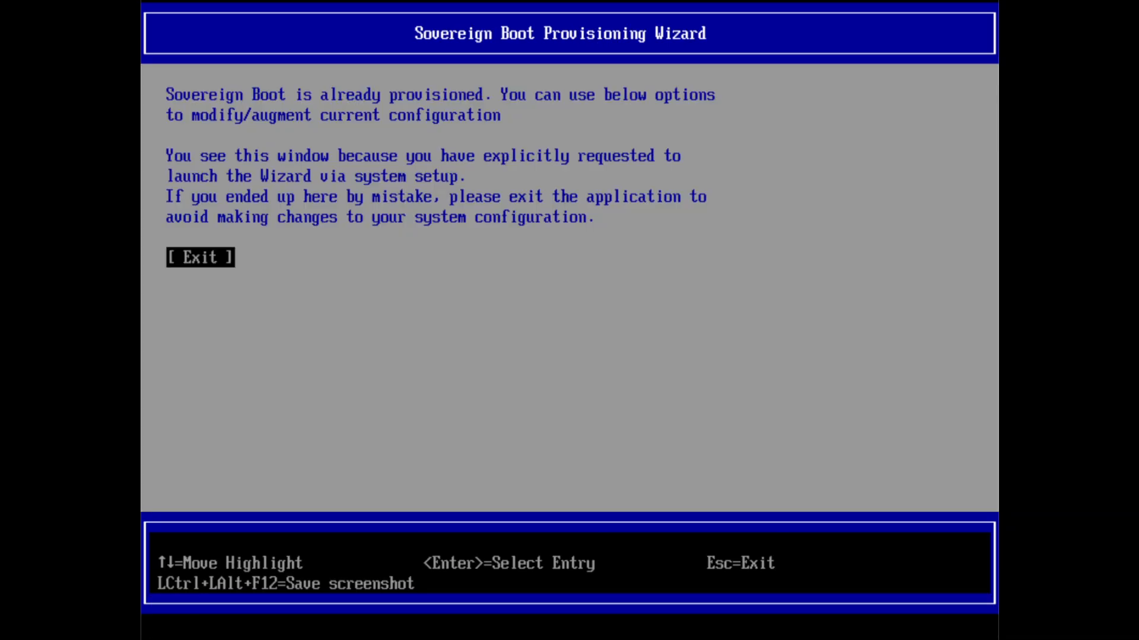